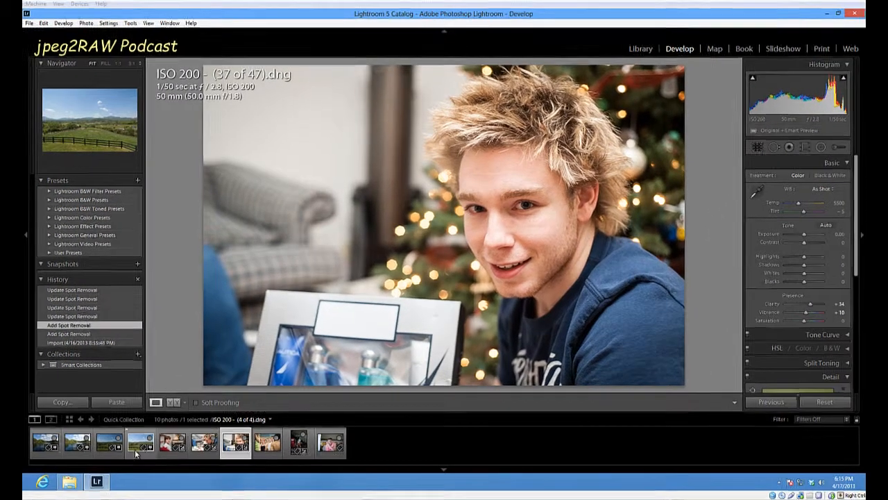
- Start Spot Removal on the photo ISO 200 - (4 of 4).dng and turn on Visualize Spots at its maximum threshold
click(137, 448)
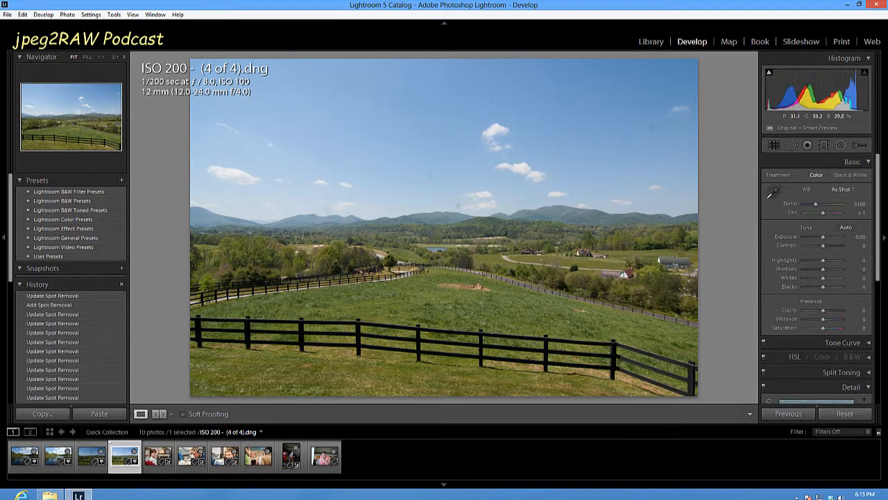
click(791, 146)
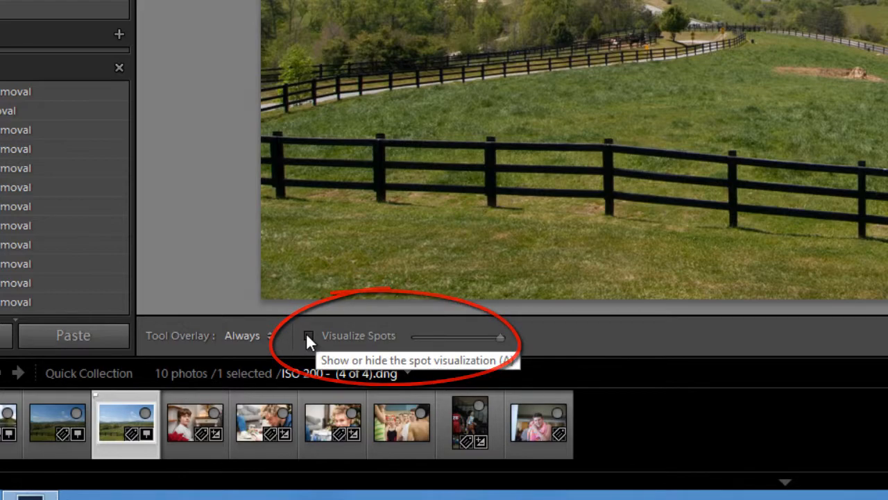
click(308, 335)
drag(476, 336, 450, 336)
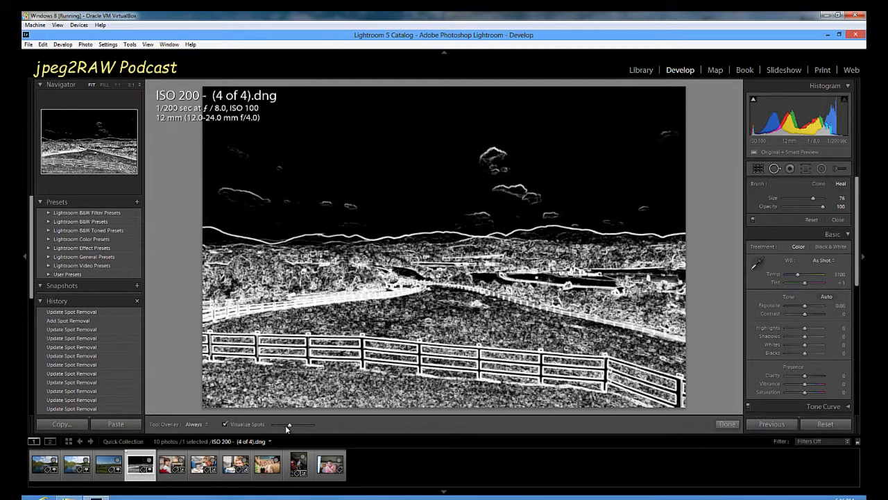
drag(292, 425, 316, 427)
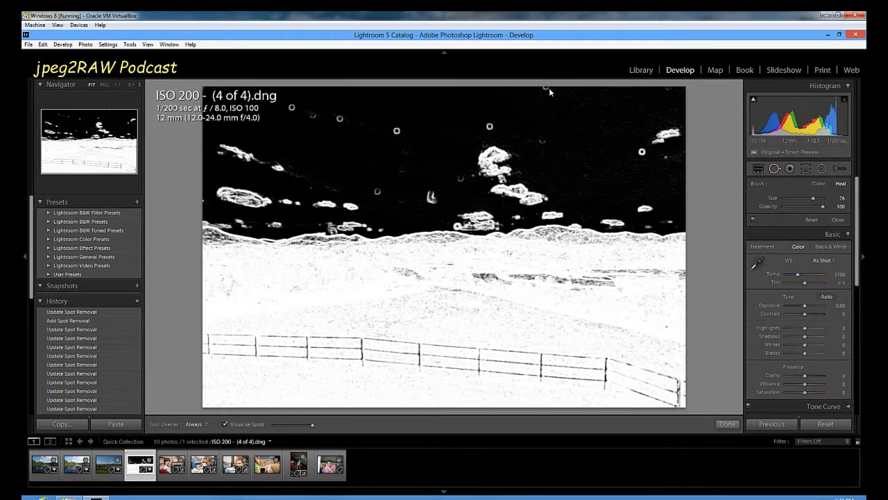
- Heal the eight bright dust rings across the sky and brush over the irregular spot above the middle of the hills
click(642, 154)
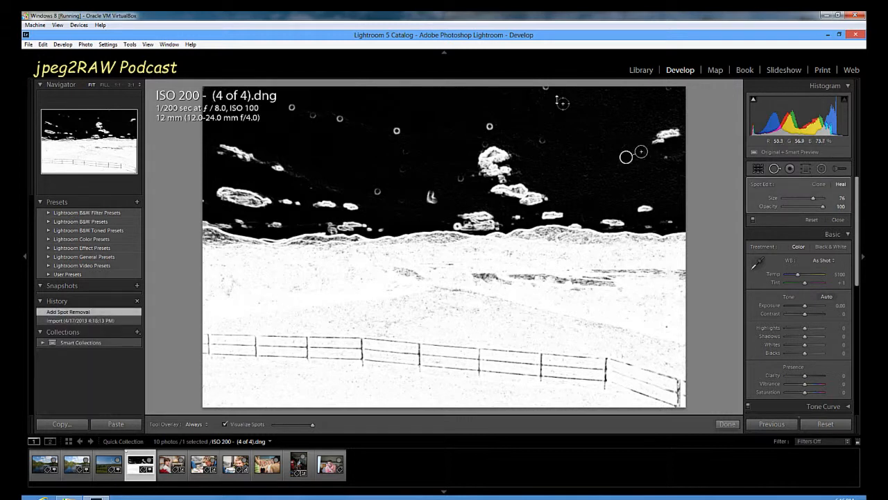
click(546, 89)
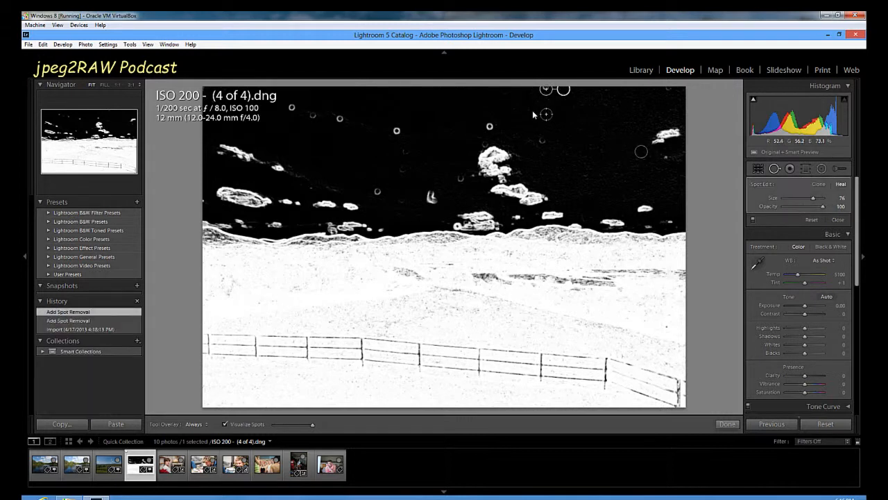
click(488, 127)
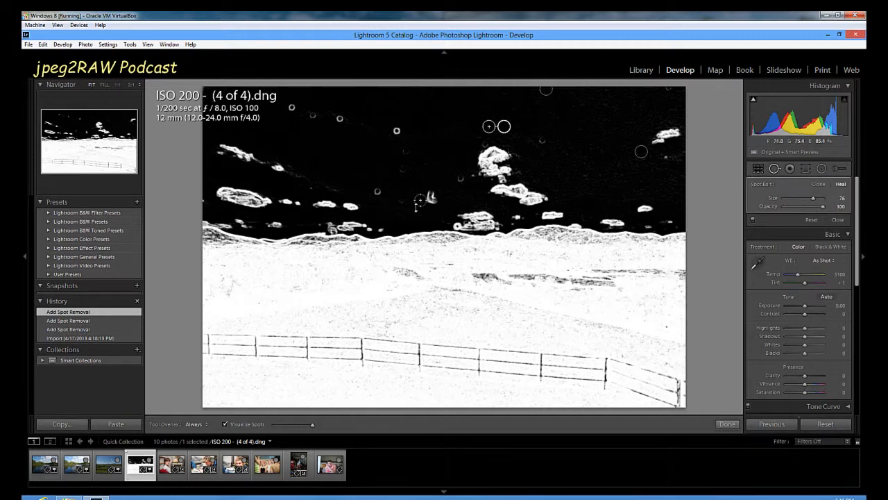
click(376, 193)
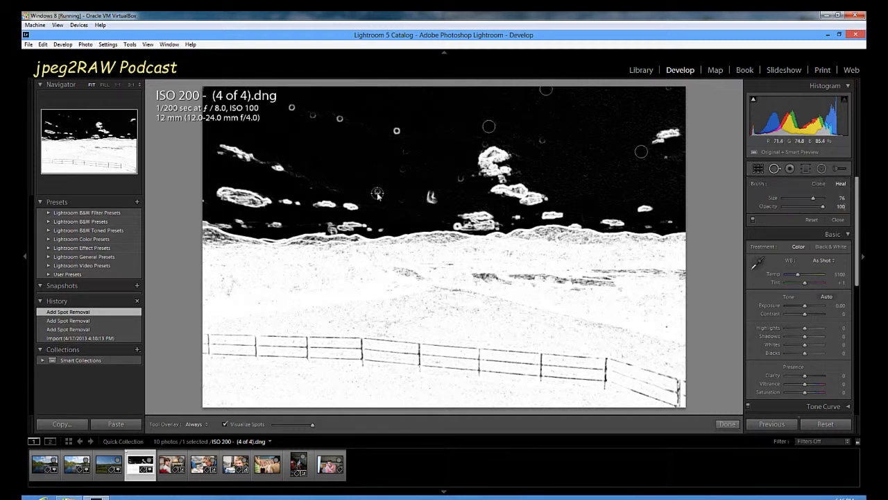
click(393, 132)
click(341, 119)
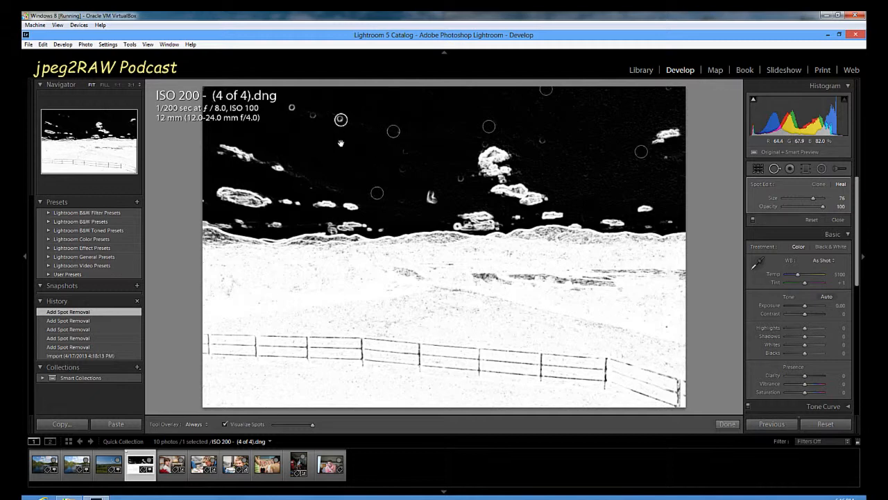
click(308, 115)
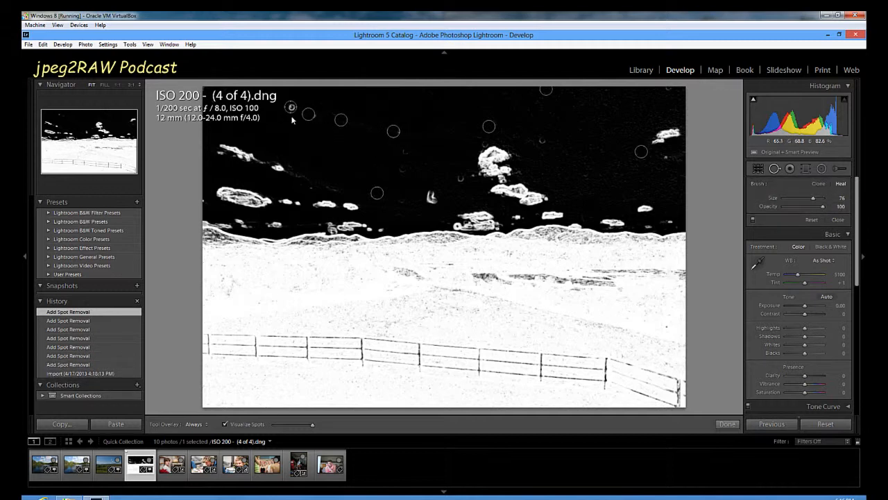
click(292, 107)
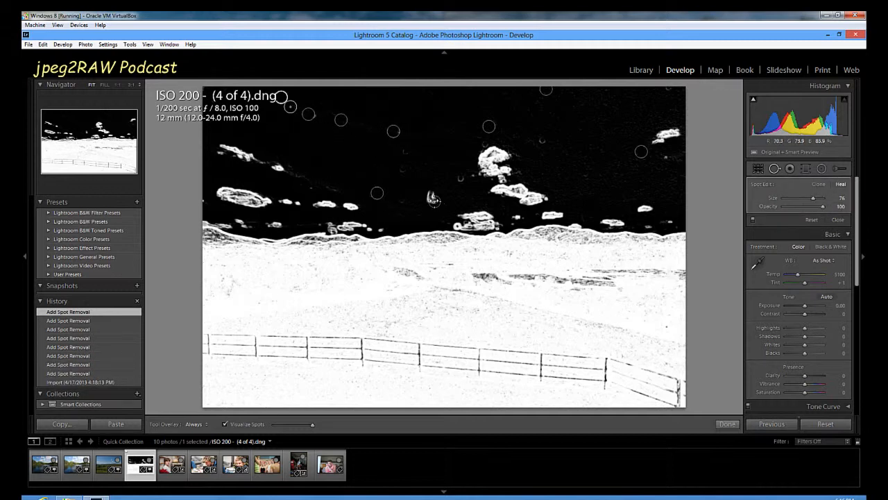
drag(434, 201, 430, 196)
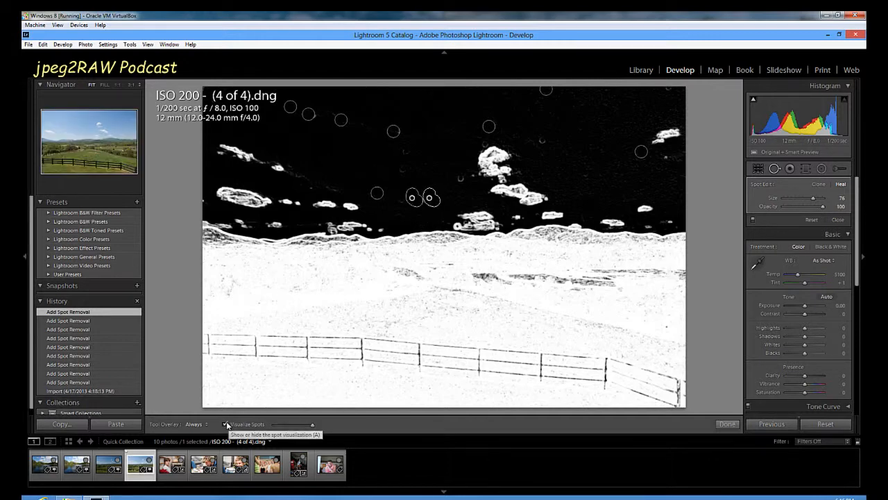
- Check the sky without spot visualization, and heal the spot at the low central cloud's edge at size 69 with its source moved slightly up
click(233, 425)
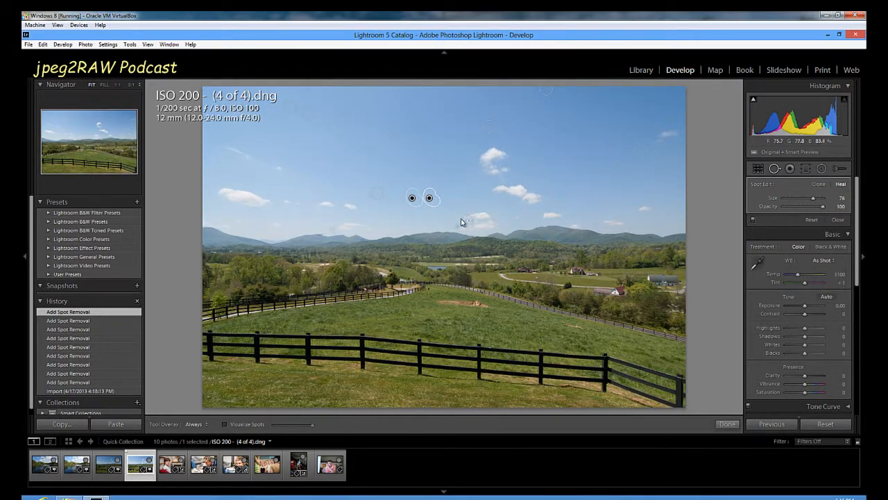
click(226, 424)
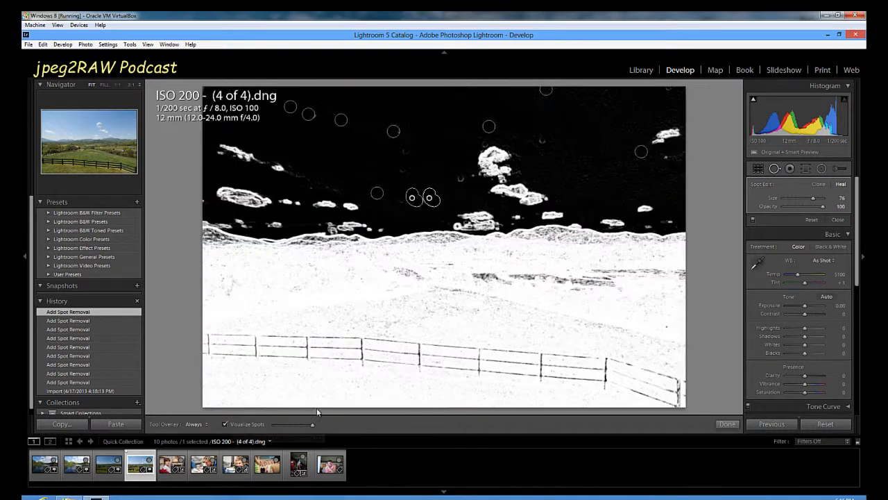
click(456, 226)
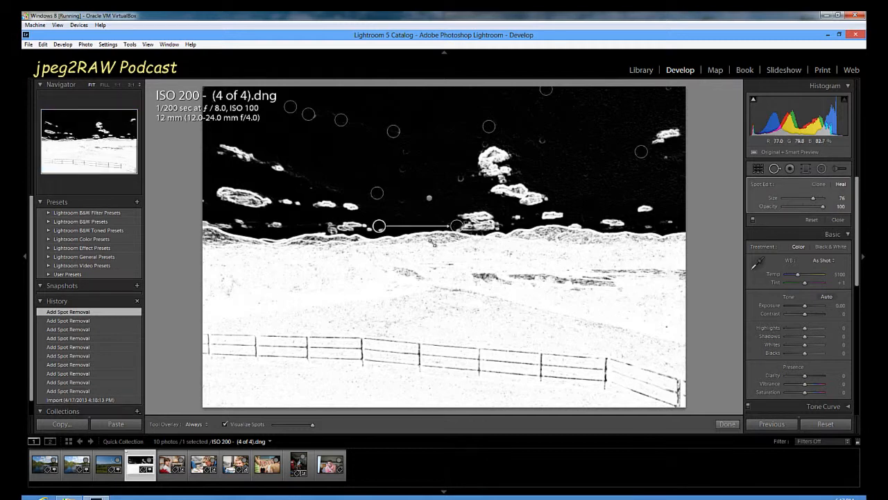
mouse_move(383, 225)
mouse_down()
mouse_move(387, 218)
mouse_move(379, 221)
mouse_up()
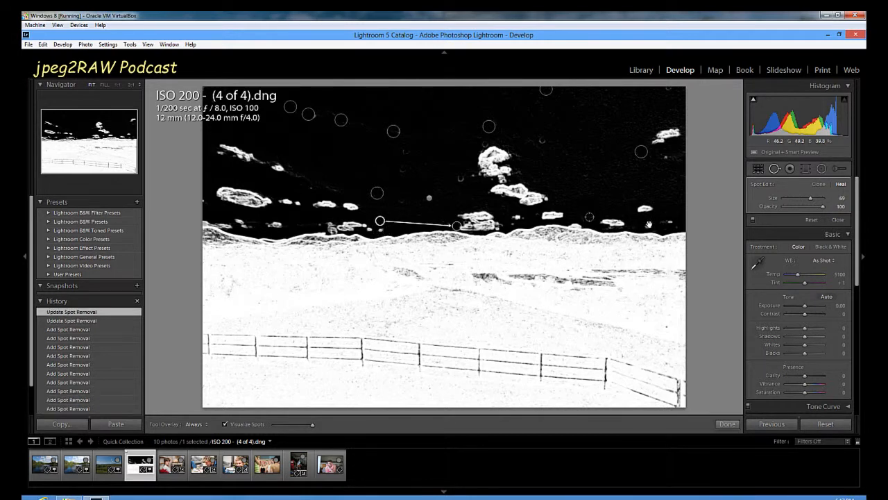
- Heal the four remaining faint dust spots in the sky around the central and far clouds, and turn off Visualize Spots
click(664, 158)
click(542, 142)
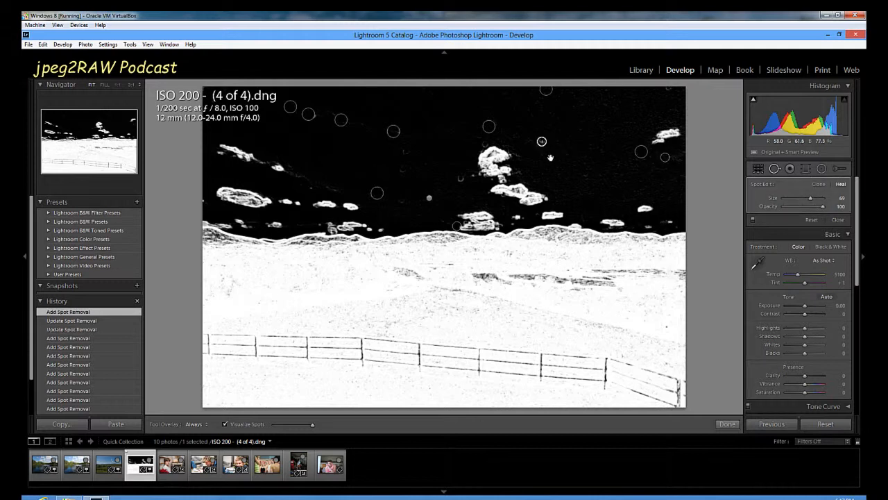
click(460, 179)
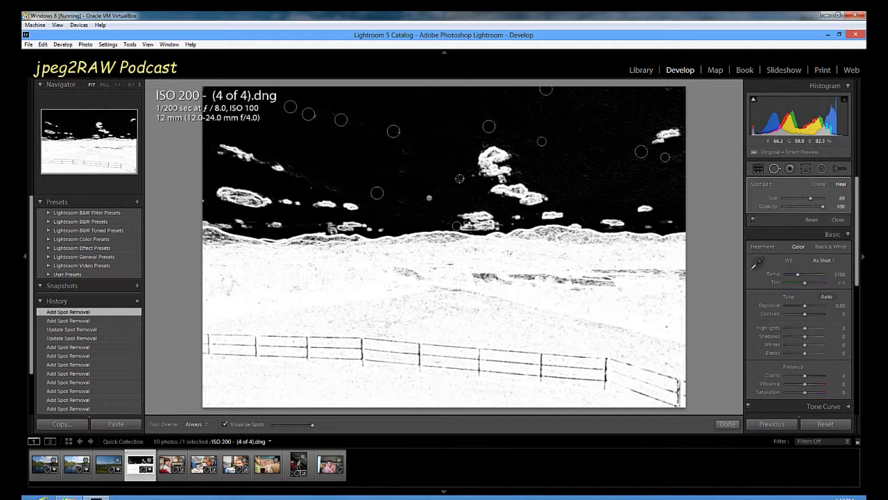
click(483, 144)
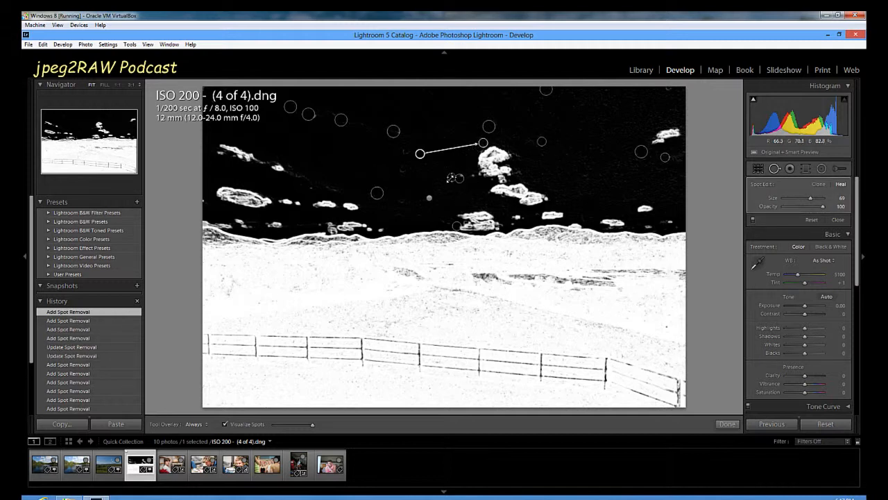
click(430, 198)
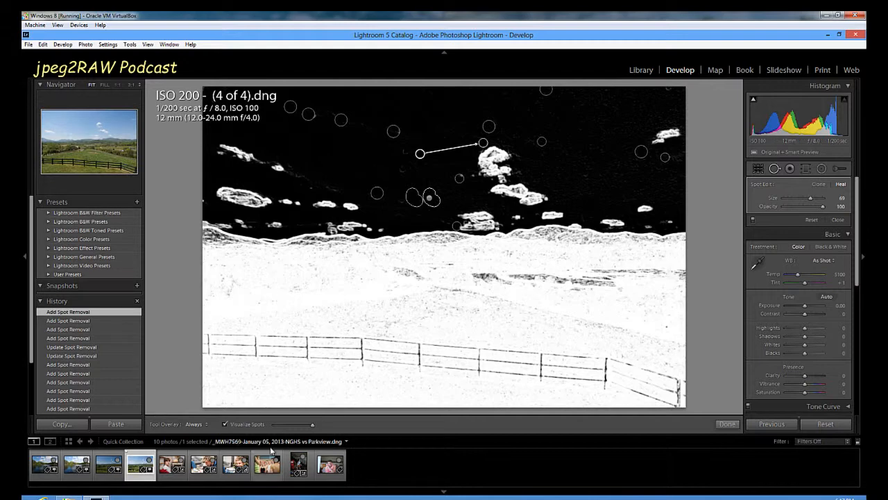
click(225, 424)
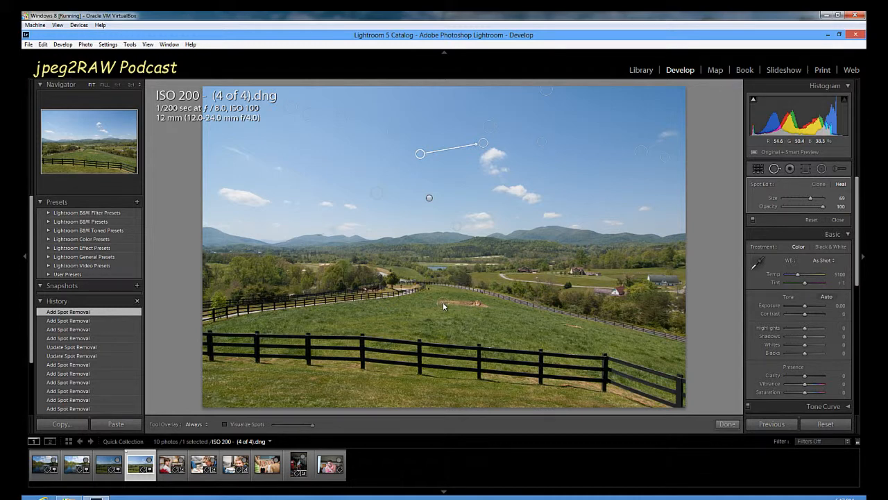
- Brush over the bare dirt patch in the field, shift its healing source to clean grass closer to the patch, and finish Spot Removal
drag(439, 302, 470, 304)
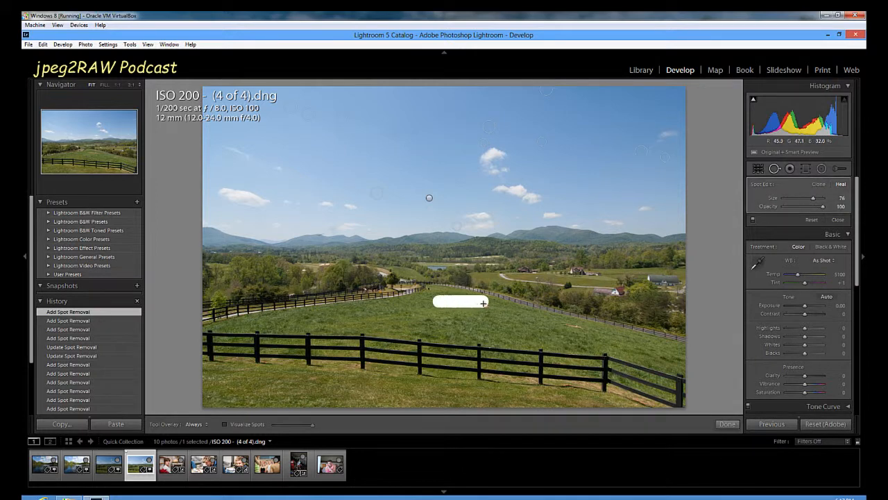
drag(485, 303, 486, 303)
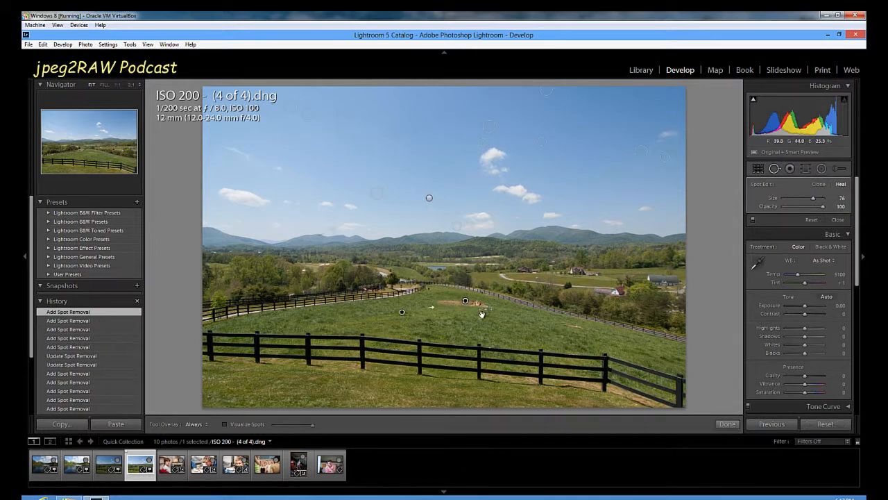
drag(415, 313, 441, 315)
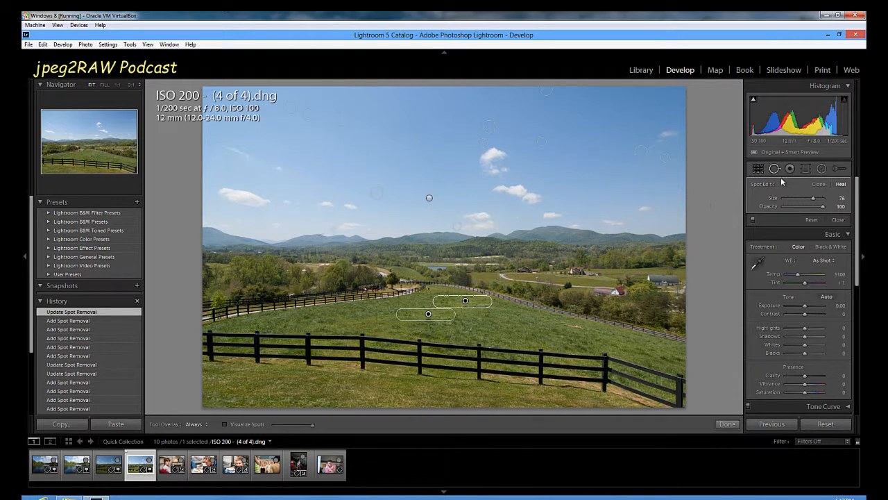
click(726, 424)
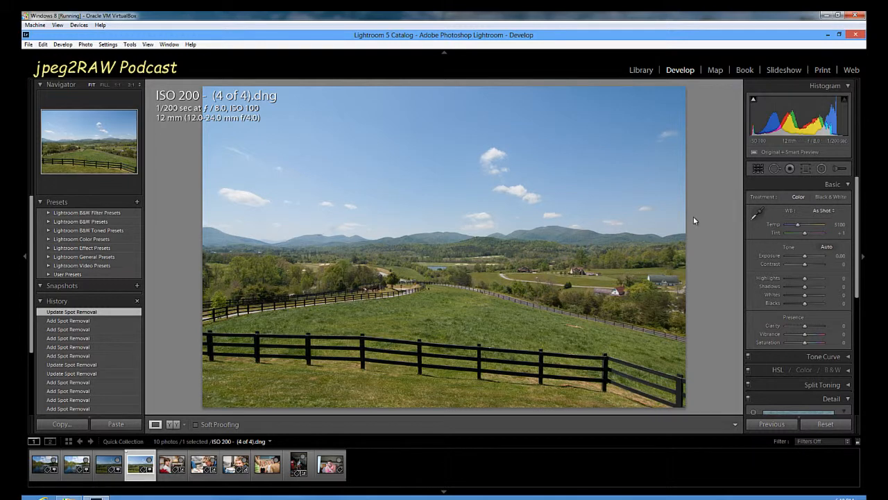
- Reopen Spot Removal and delete the healing spot at the low central cloud, plus all other spots with one marquee selection
click(775, 169)
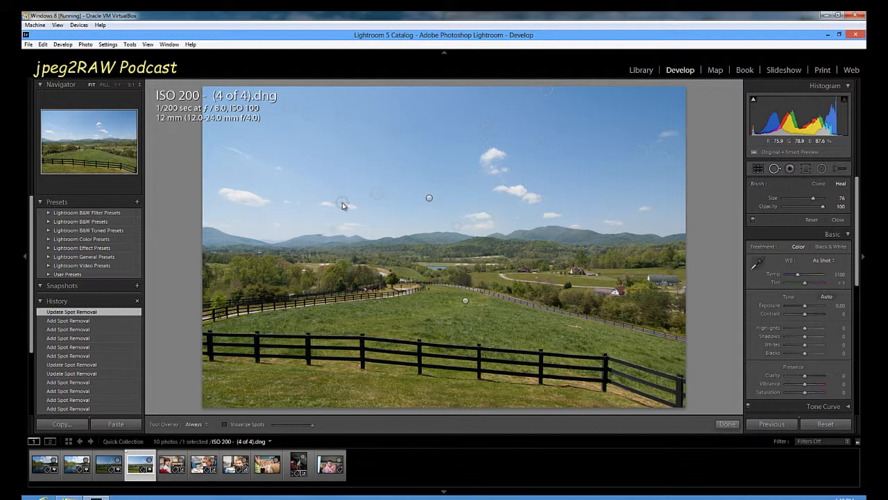
key(alt)
key(alt)
alt+click(462, 225)
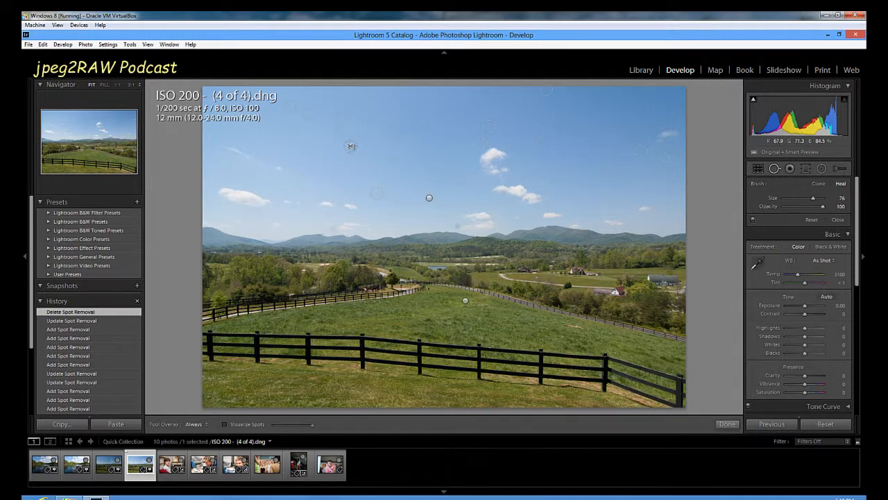
key(alt)
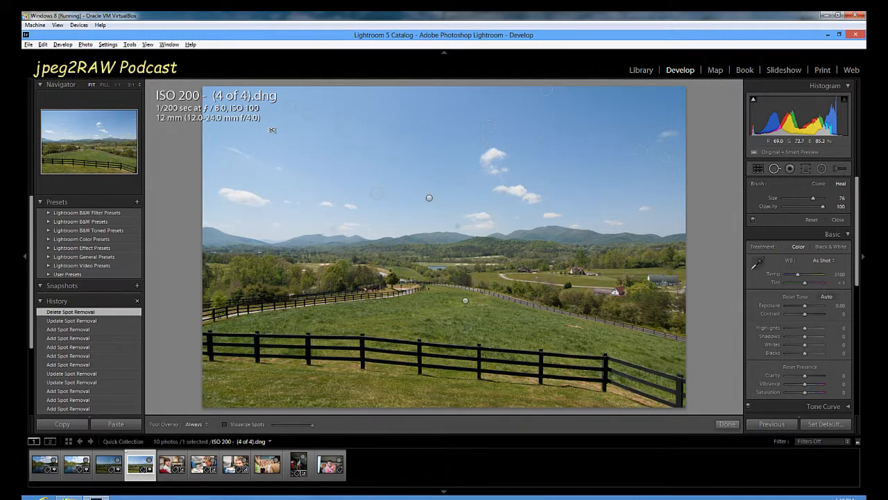
drag(233, 97, 478, 225)
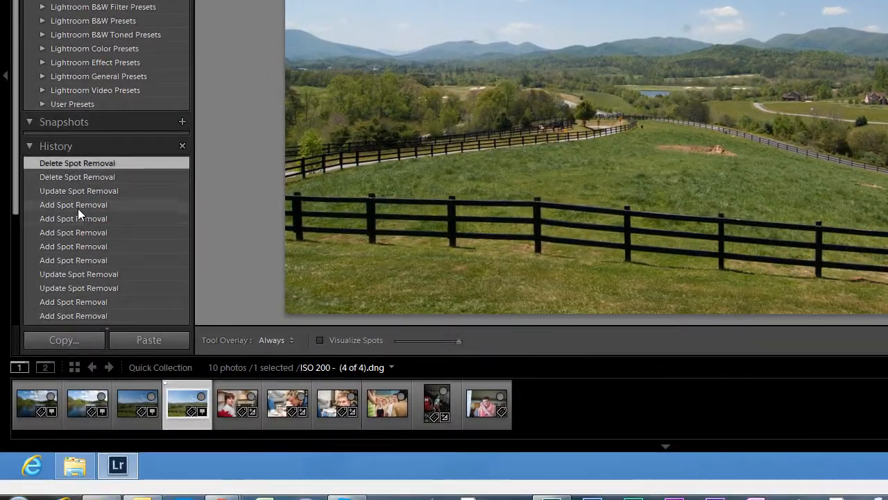
- Restore all healing spots by returning to the history state Update Spot Removal just before the deletions, and finish Spot Removal
click(76, 249)
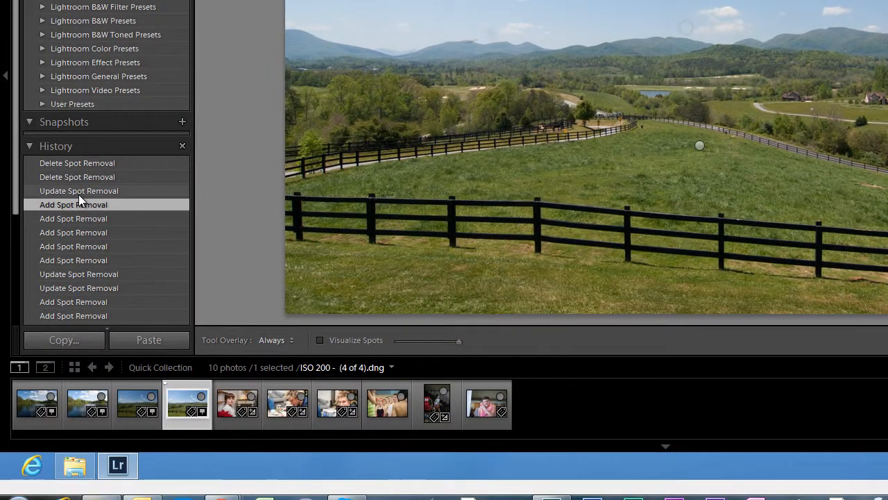
click(78, 195)
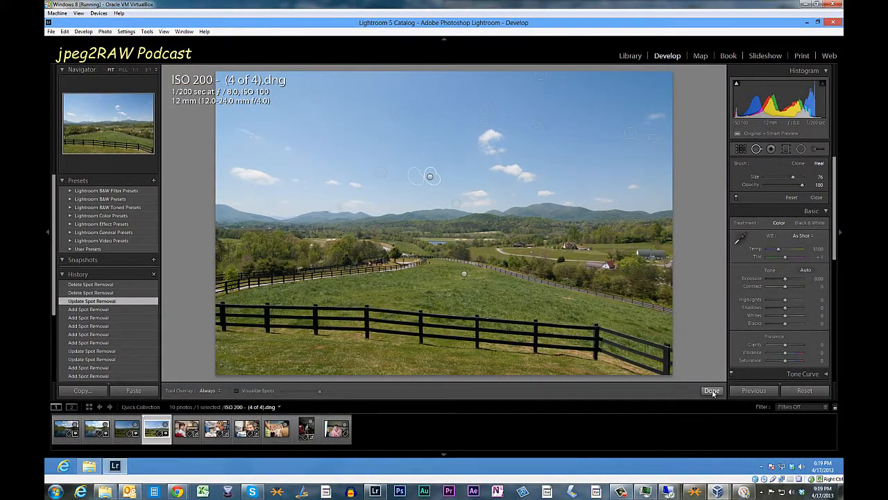
click(712, 391)
mouse_move(842, 21)
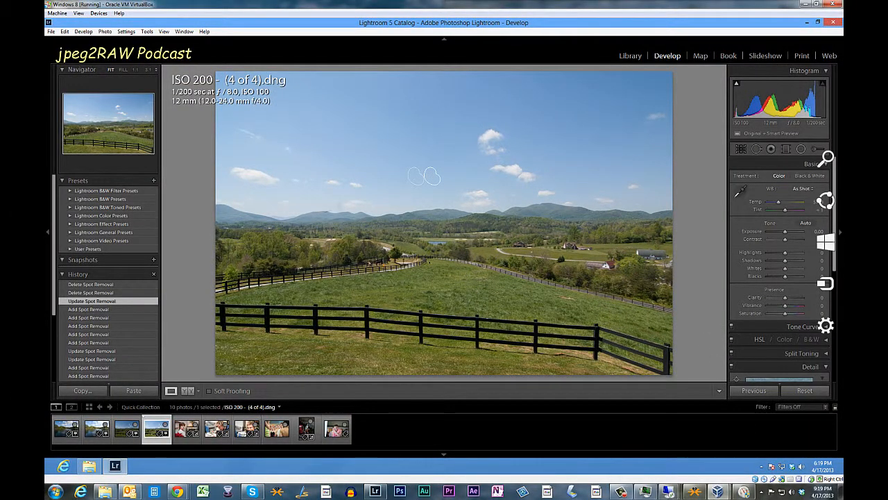